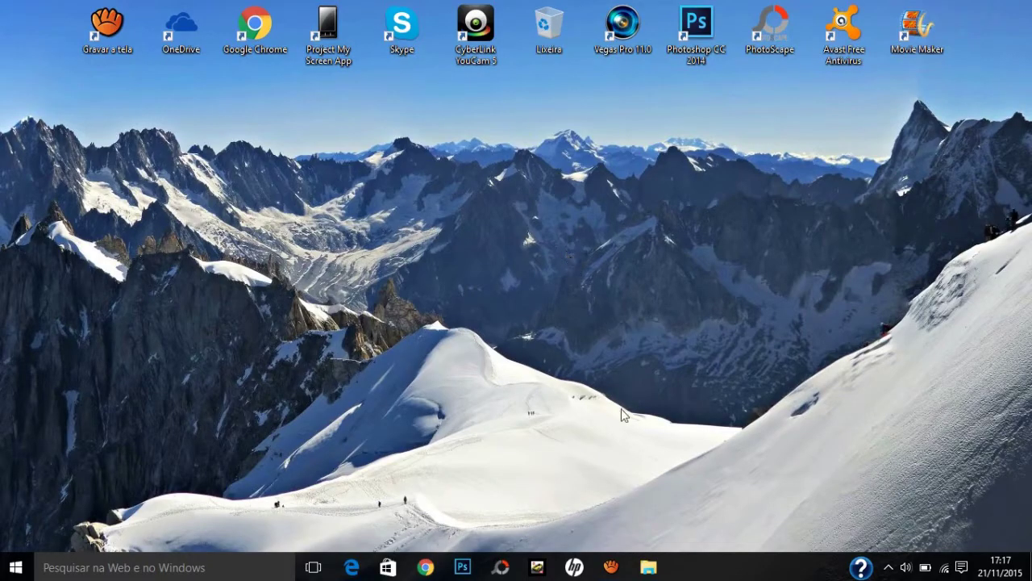
Open the Downloads folder in File Explorer
click(648, 566)
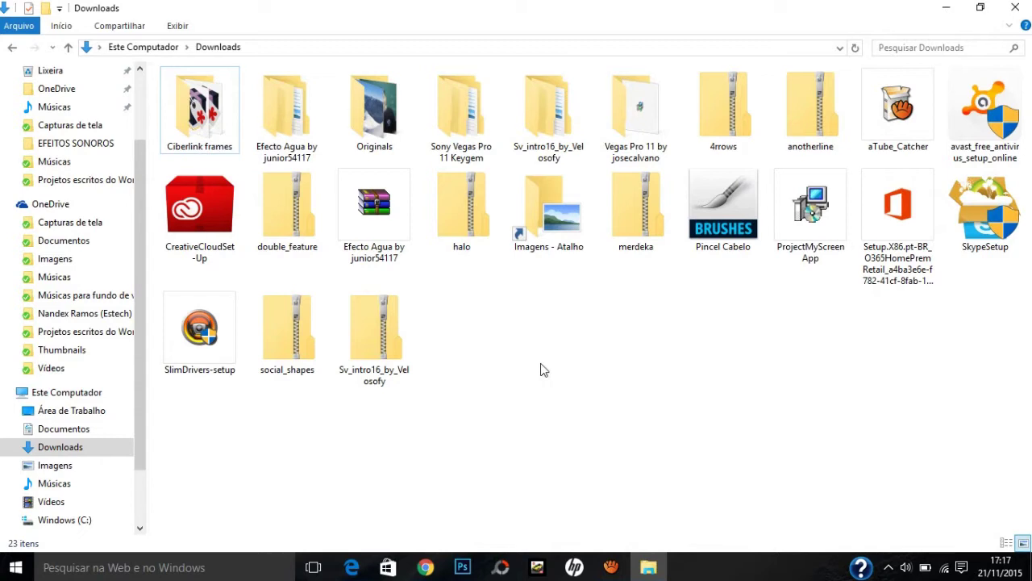
click(946, 11)
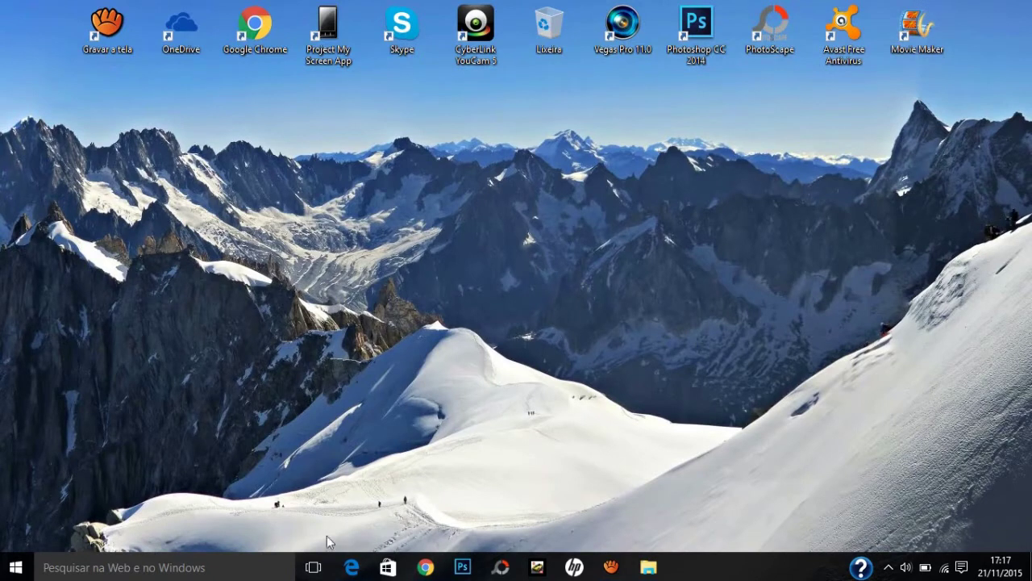
mouse_move(351, 568)
click(648, 567)
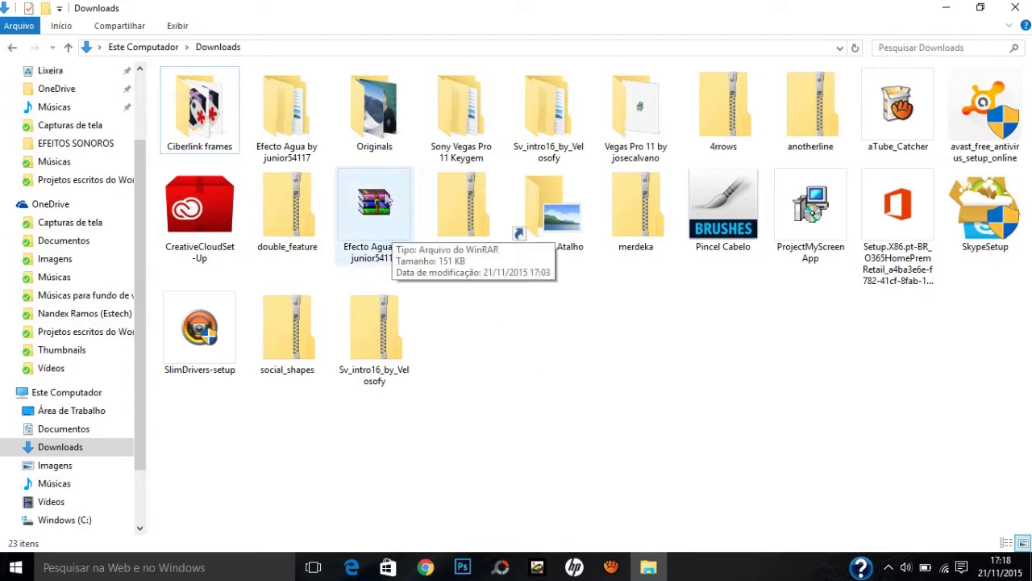
Check the extraction options of the Efecto Agua by junior54117 archive, and open the Efecto Agua subfolder inside the extracted folder
click(380, 205)
right_click(379, 204)
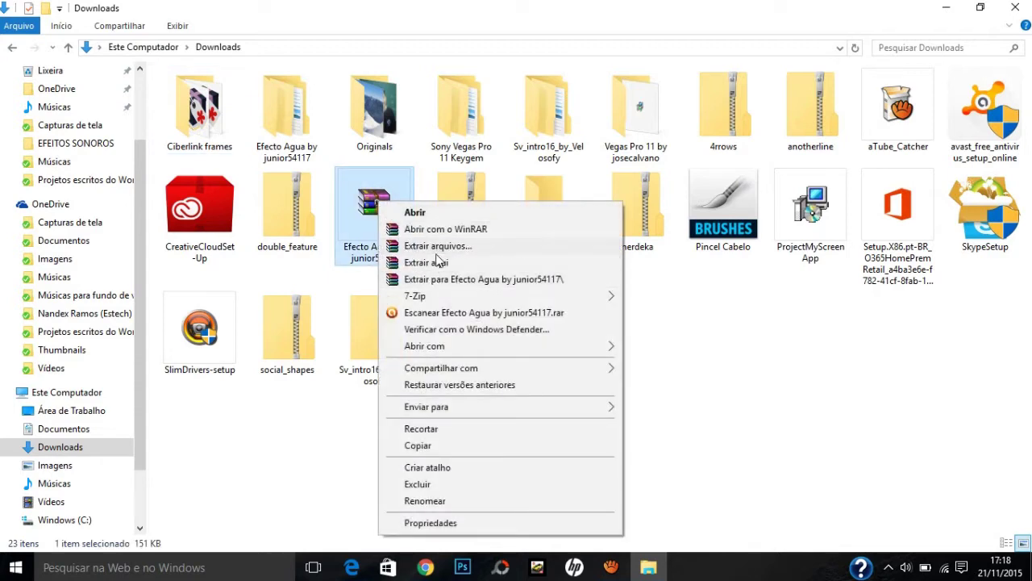
click(889, 385)
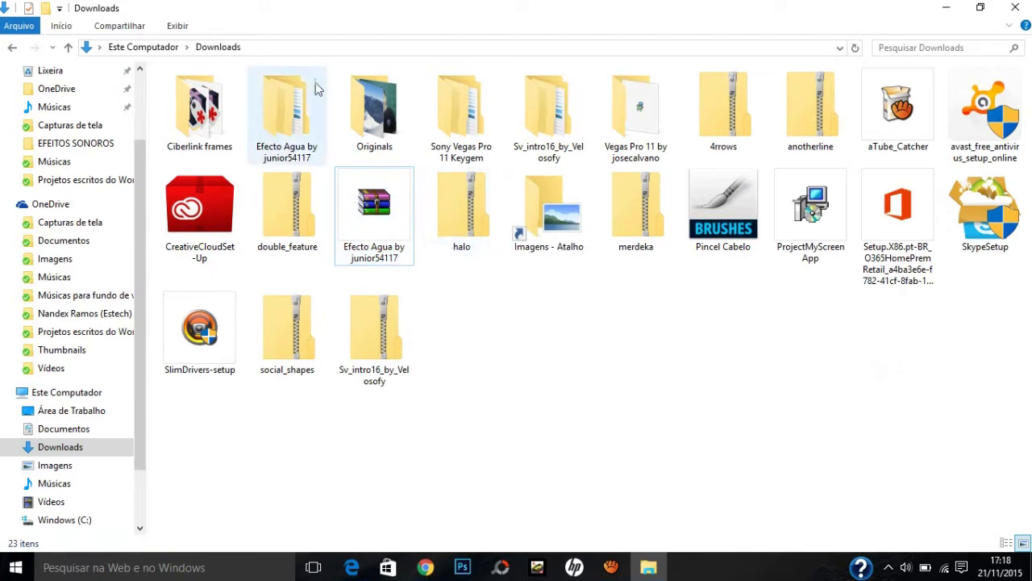
double_click(296, 123)
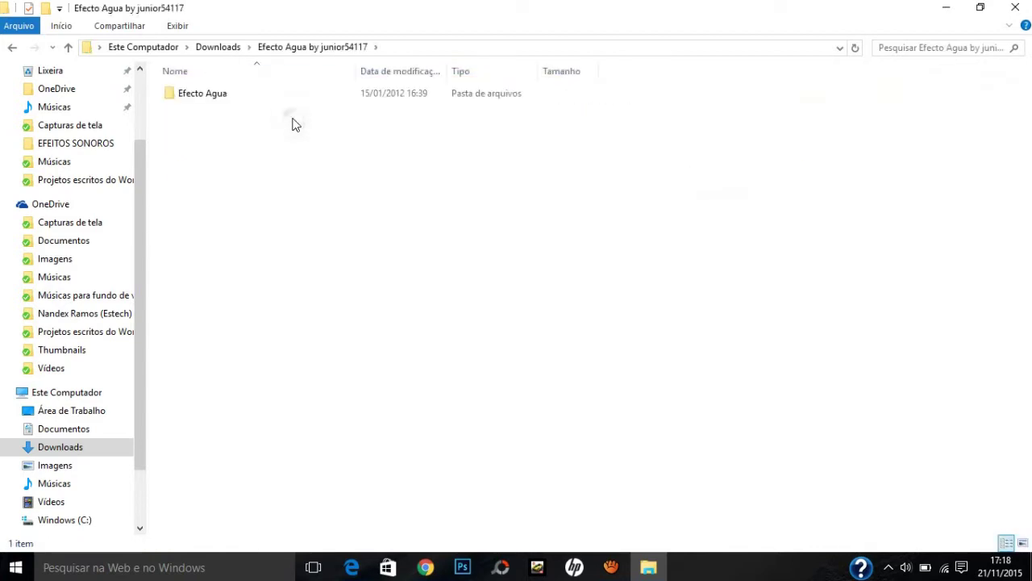
double_click(203, 94)
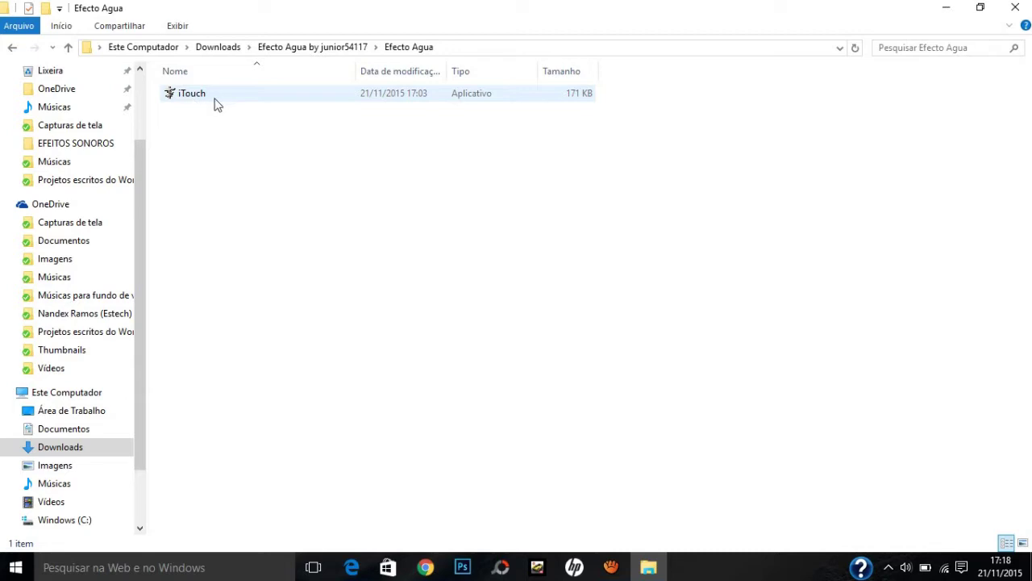
Minimize the folder window and open the settings of the iTouch program running in the background
click(888, 567)
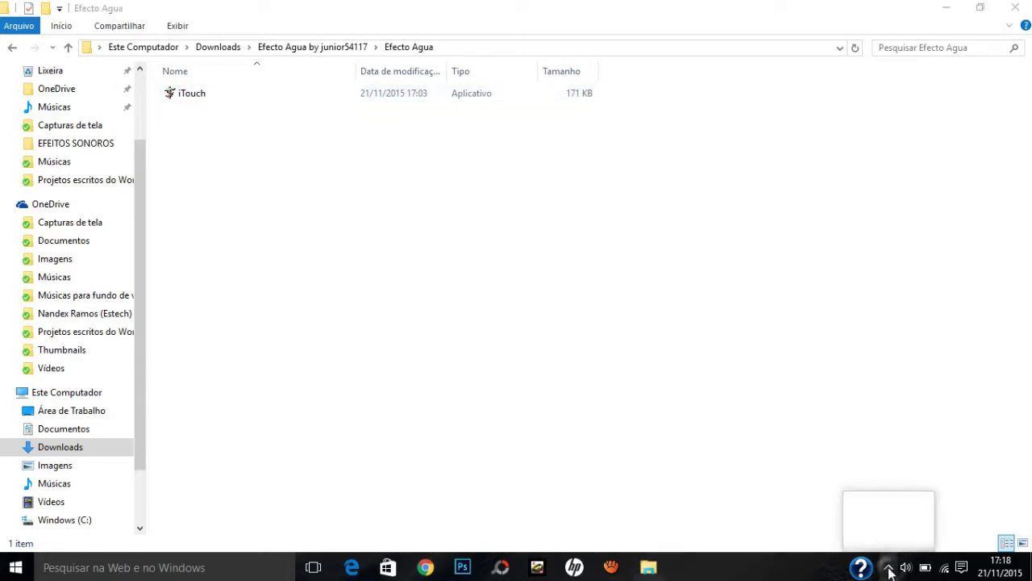
click(537, 313)
click(937, 8)
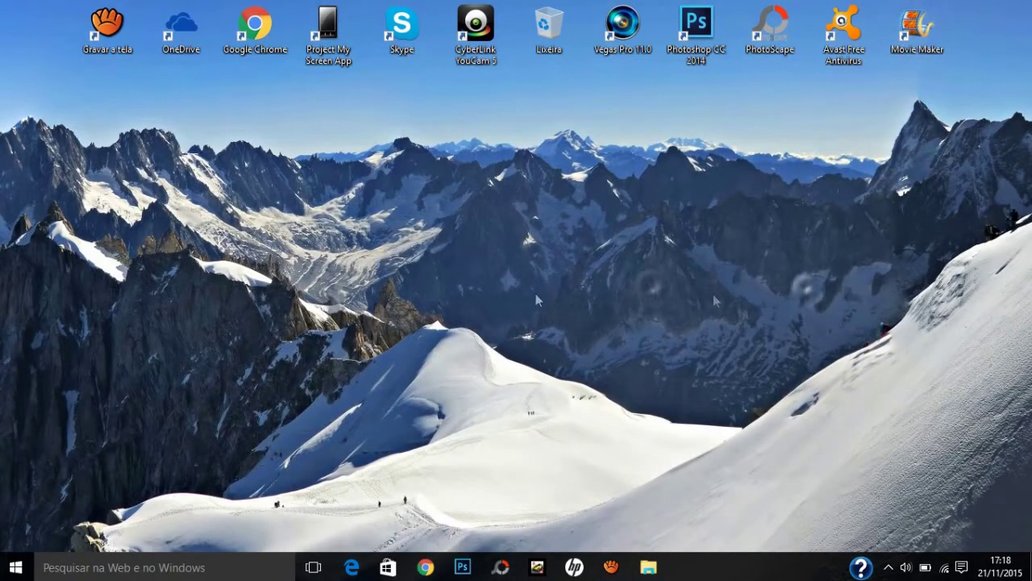
click(888, 568)
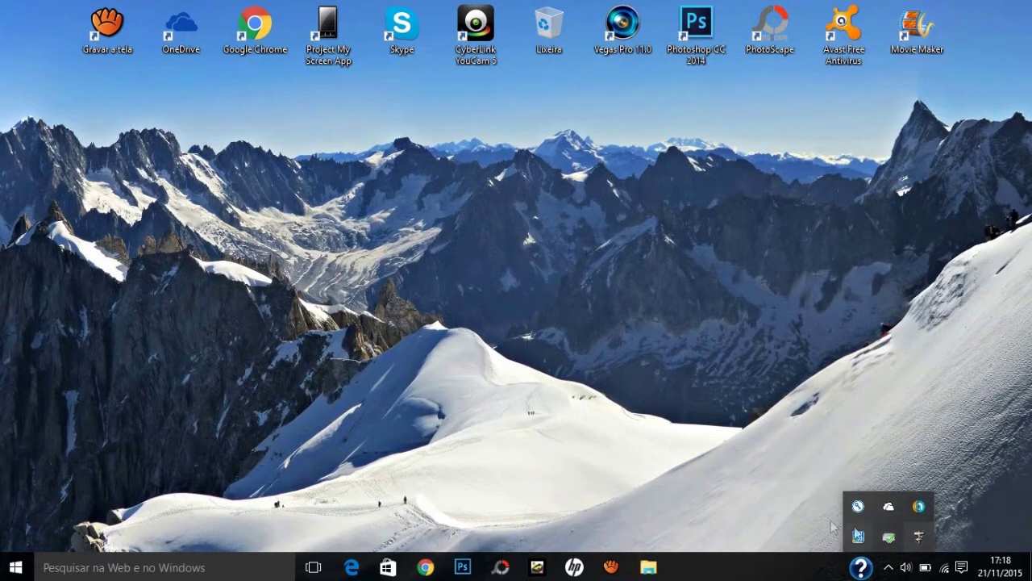
click(923, 538)
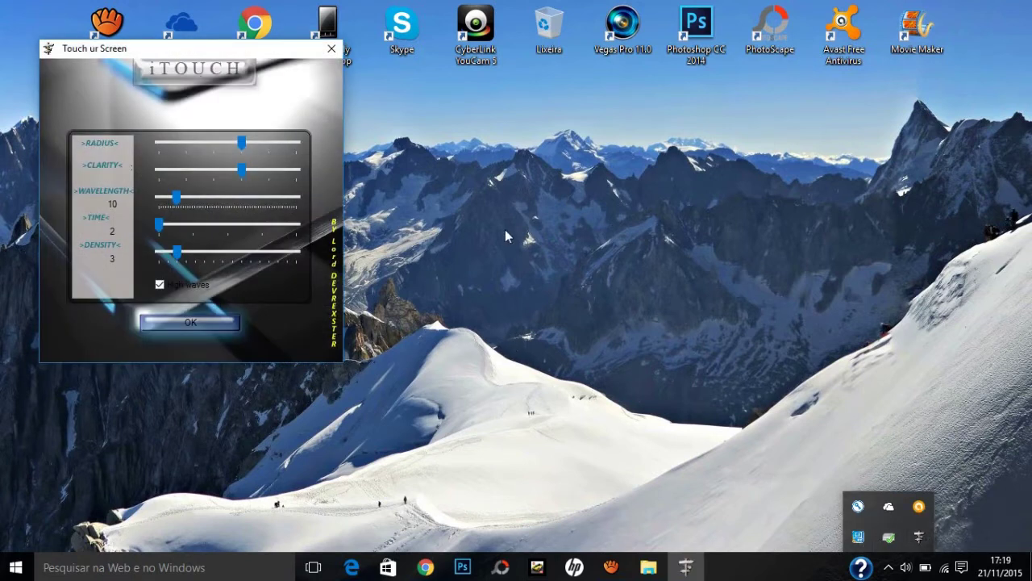
Test the water ripple effect on the desktop with the current iTouch settings
click(242, 142)
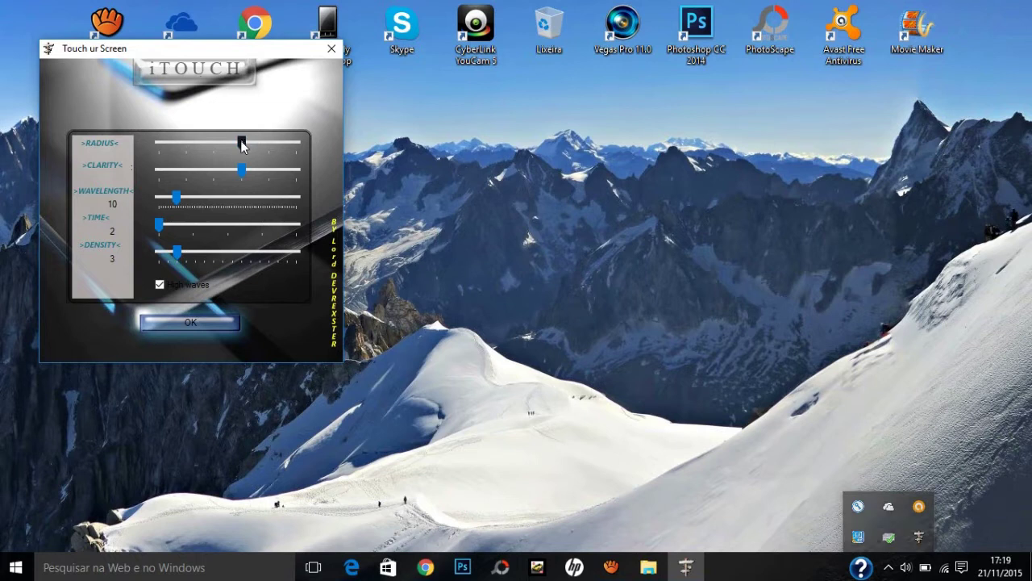
click(655, 200)
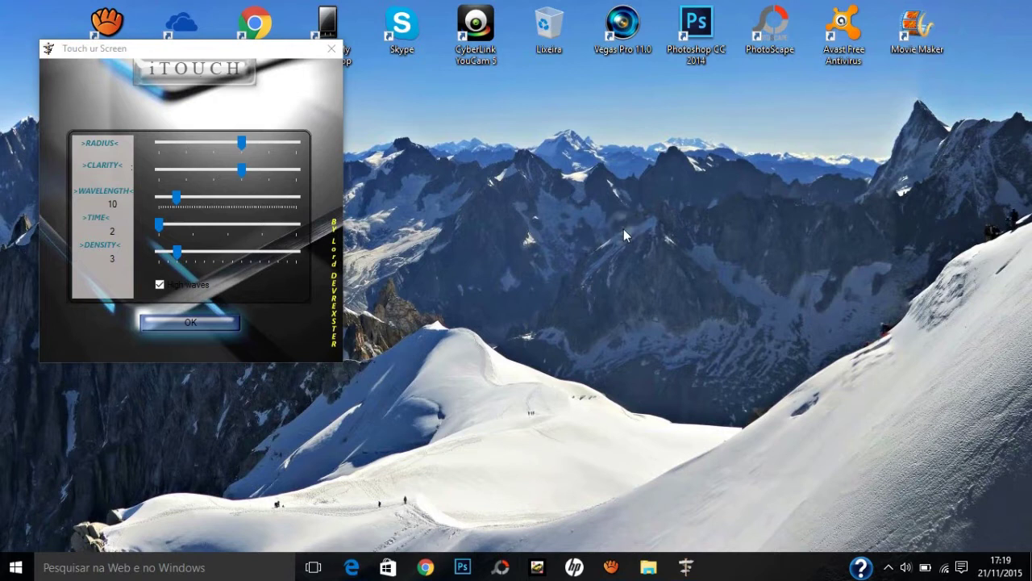
click(623, 171)
Try the maximum ripple density on the desktop and return the density to 3
click(185, 254)
drag(185, 254, 318, 258)
click(588, 197)
drag(296, 253, 177, 252)
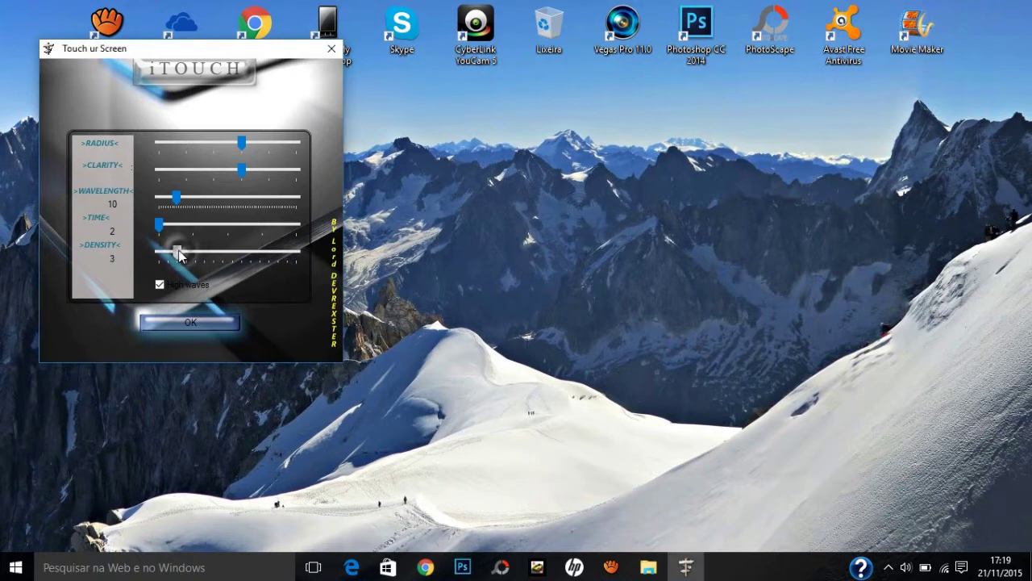
click(663, 215)
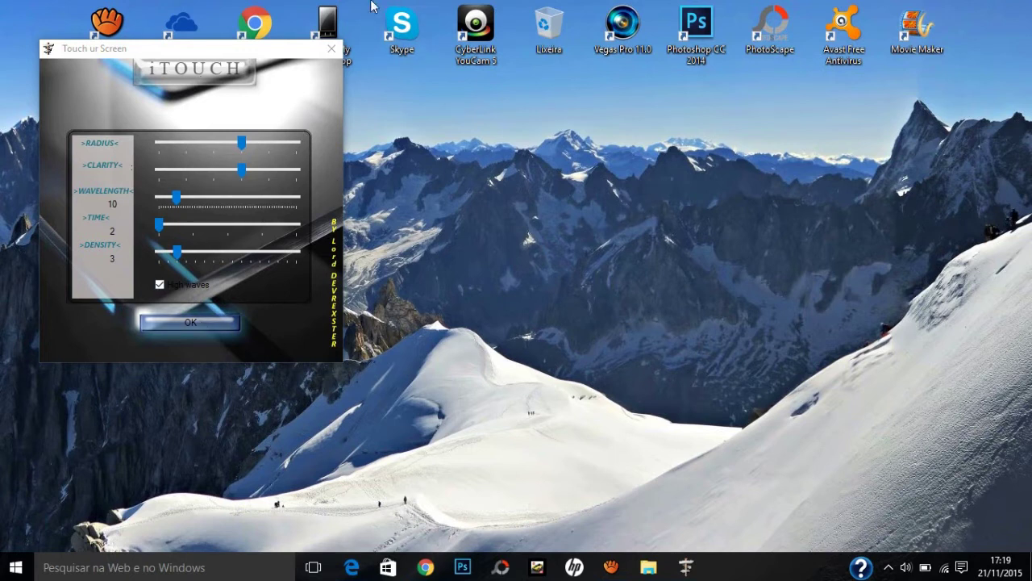
Close the iTouch settings window and trigger the ripple effect at several spots across the desktop wallpaper
click(332, 48)
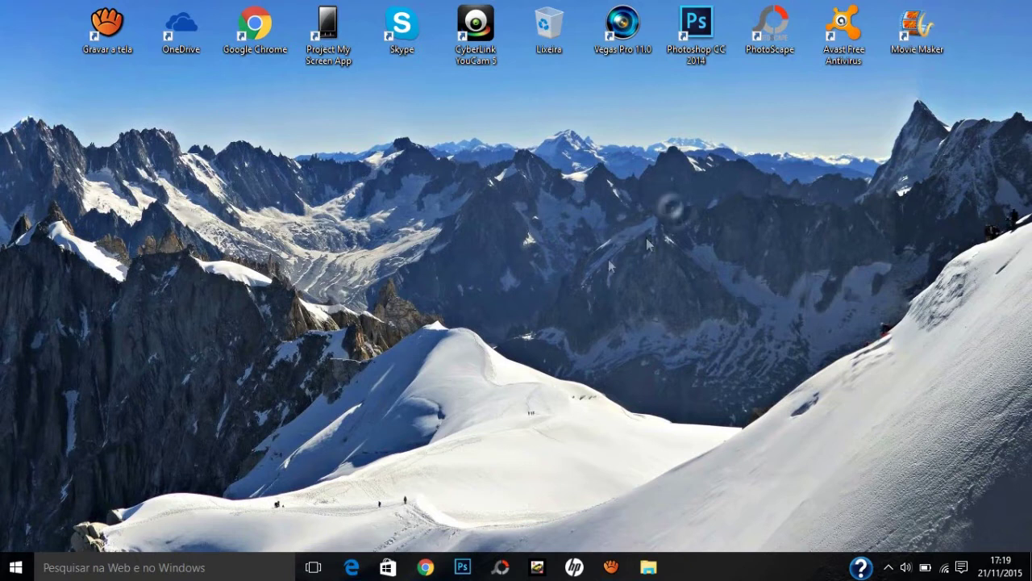
click(653, 261)
click(408, 204)
click(762, 240)
click(478, 241)
click(684, 168)
click(567, 218)
click(908, 264)
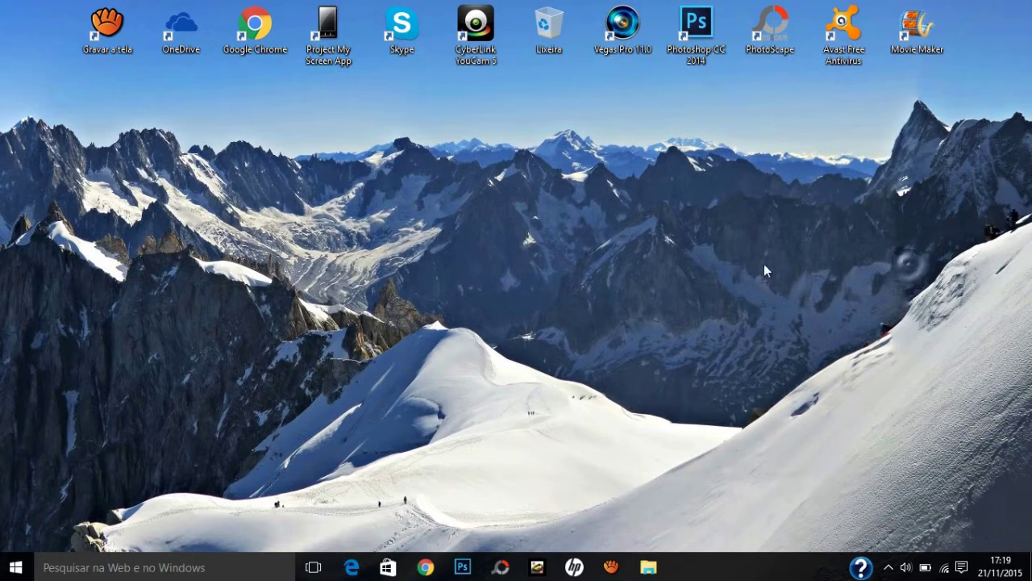
Trigger the ripple effect repeatedly at one spot near the centre of the wallpaper, and also with the desktop's context menu
click(565, 240)
click(564, 240)
click(564, 241)
click(564, 240)
click(564, 235)
click(563, 235)
click(564, 235)
click(564, 236)
click(563, 236)
click(563, 236)
right_click(483, 273)
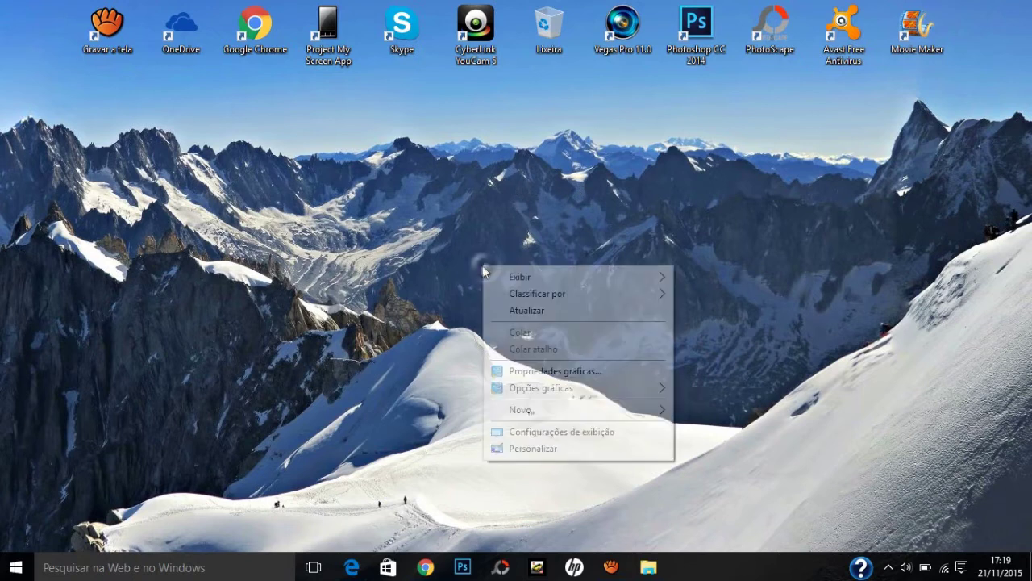
click(379, 272)
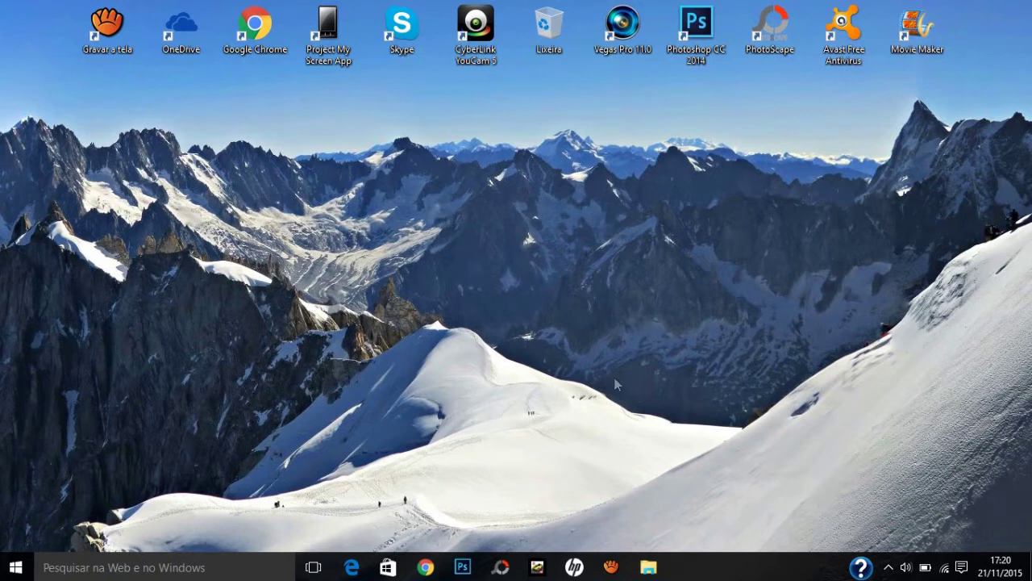
Open Task Manager in its detailed view
right_click(734, 568)
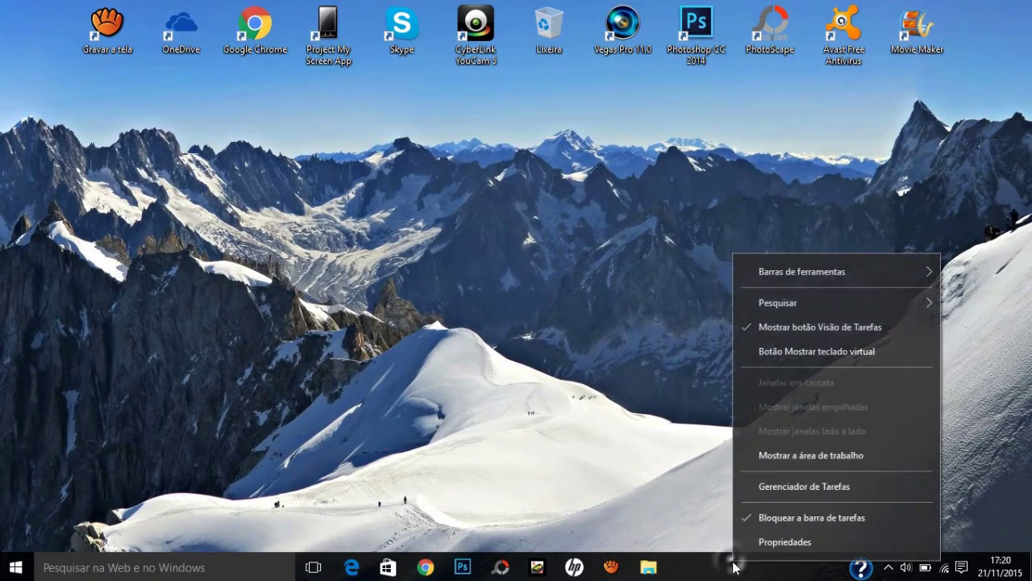
click(784, 487)
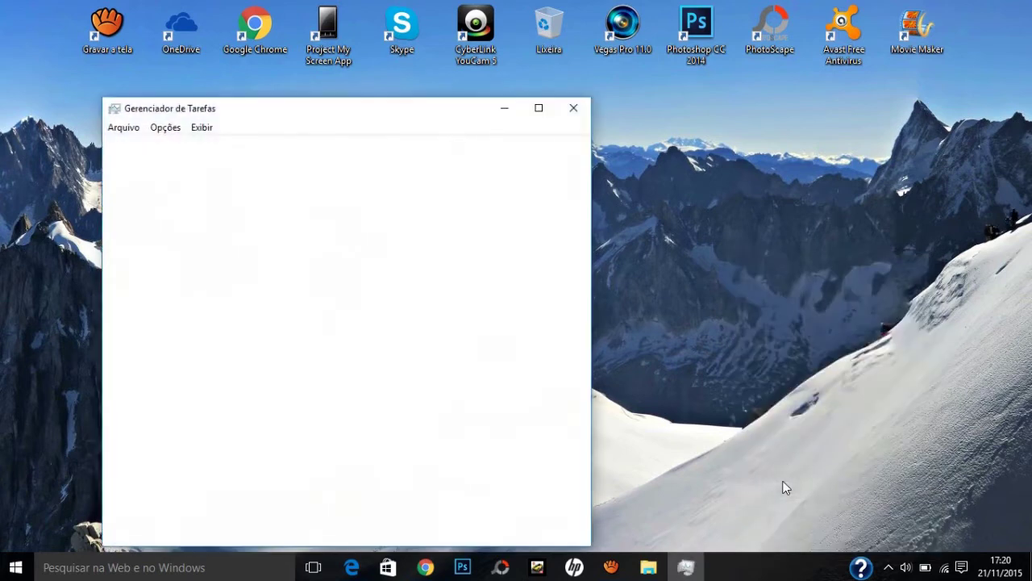
click(115, 527)
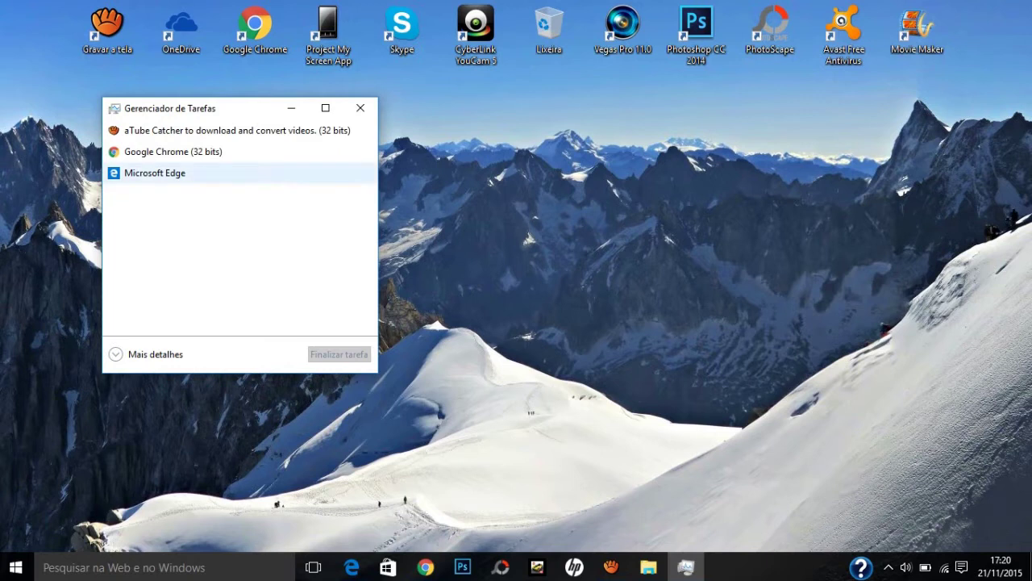
click(115, 354)
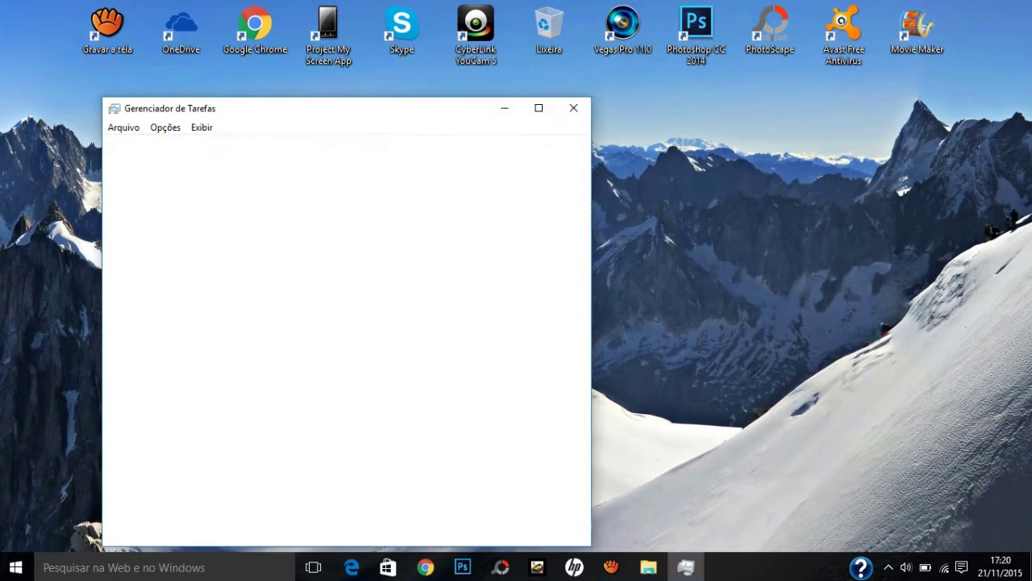
Look through the background processes for the Touch-Screen Emulator process and its memory use, and close Task Manager
scroll(186, 324, down, 1)
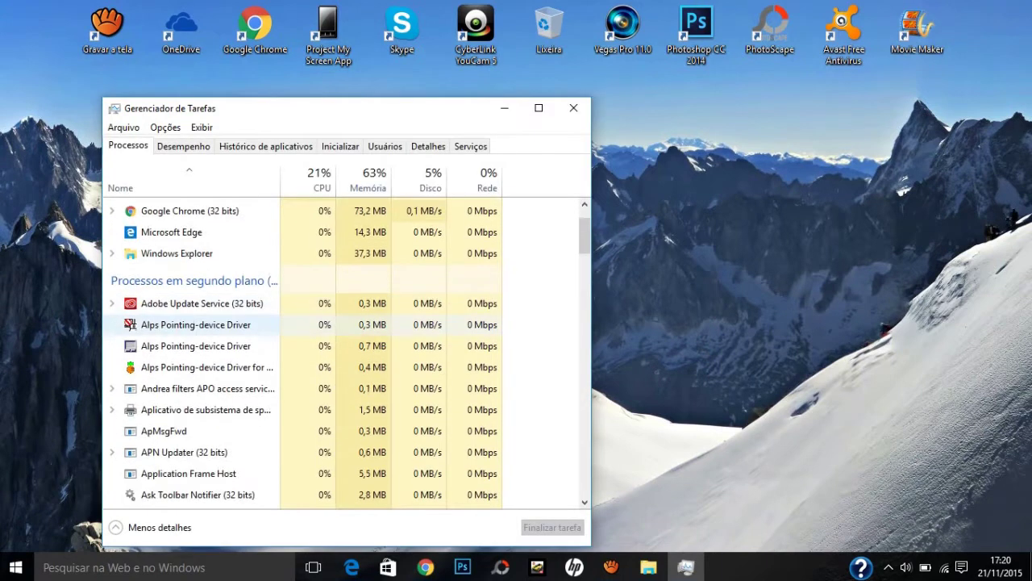
click(889, 566)
click(889, 567)
scroll(226, 419, down, 3)
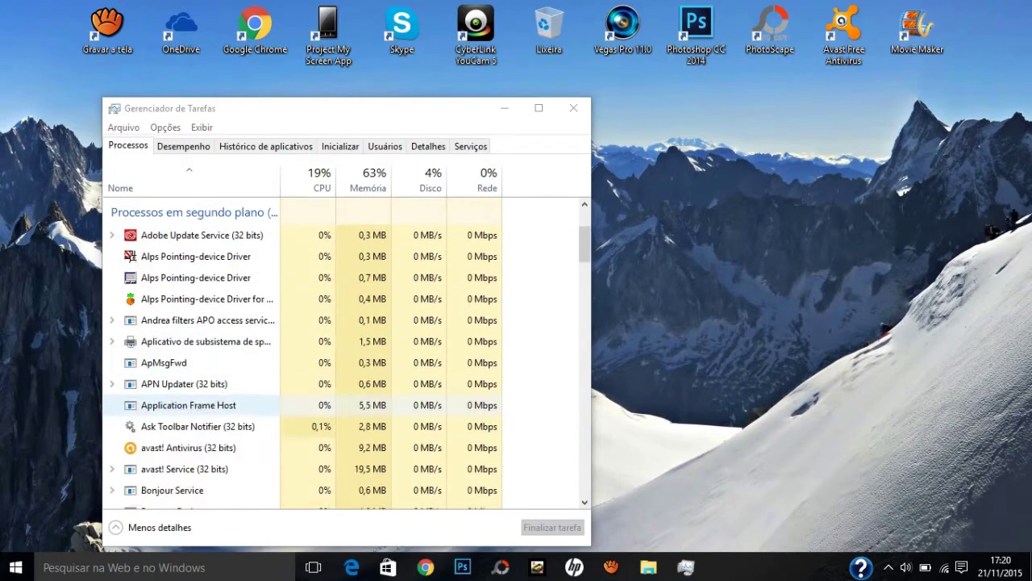
scroll(193, 394, down, 12)
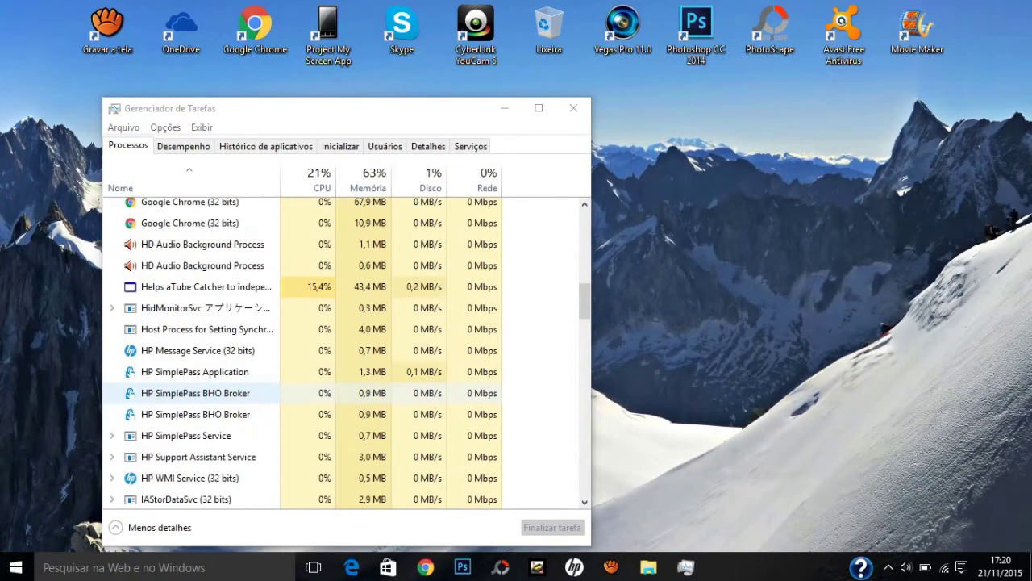
scroll(193, 394, down, 15)
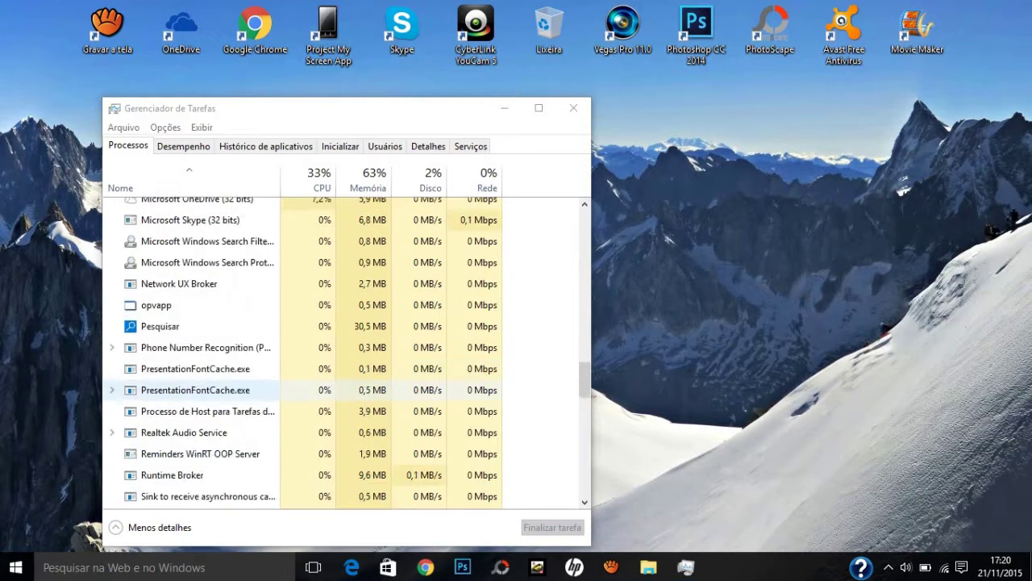
scroll(193, 396, up, 1)
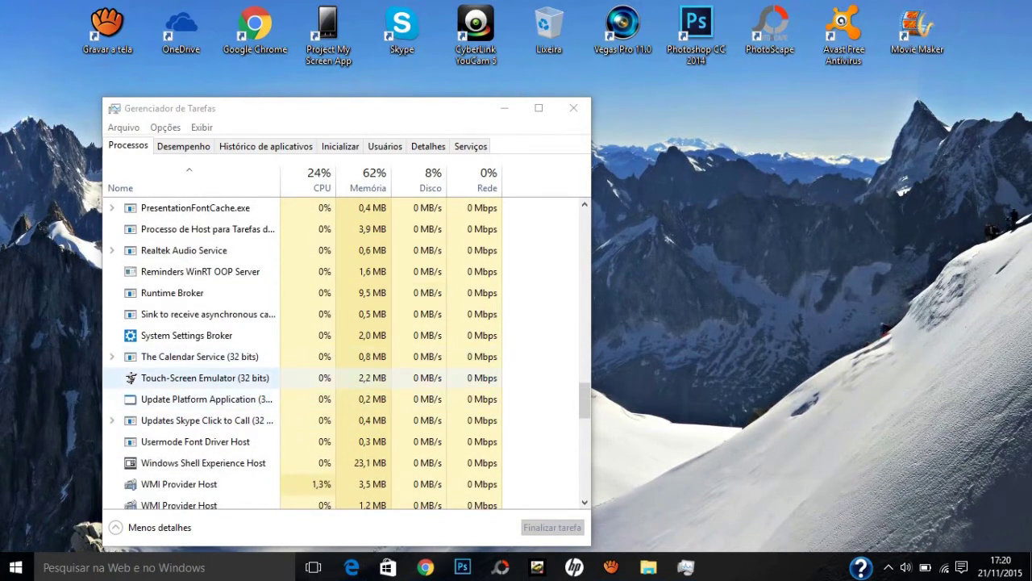
scroll(193, 378, down, 1)
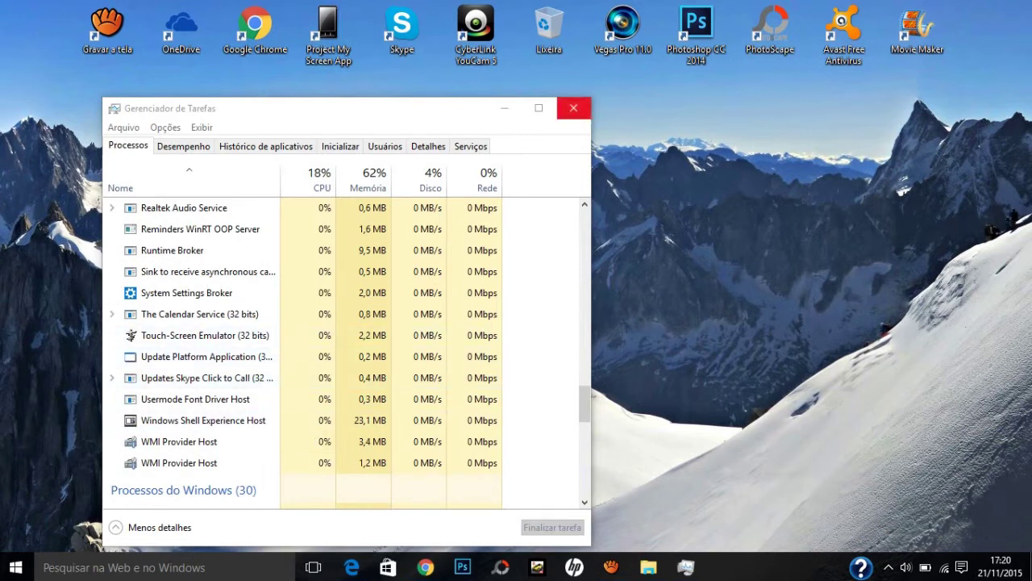
click(574, 107)
Bring back the Efecto Agua folder window and go to the Downloads folder
click(637, 565)
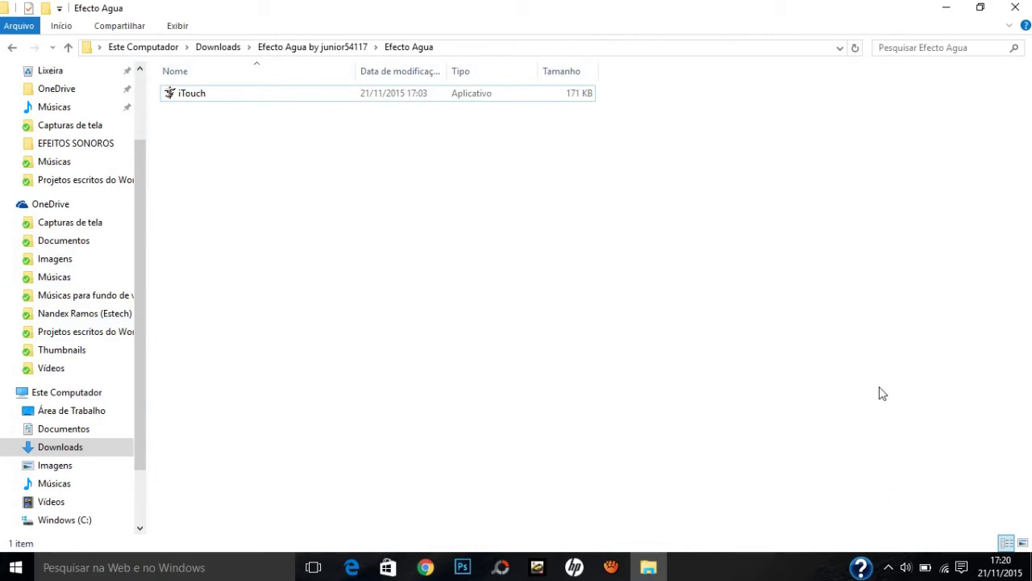
click(945, 8)
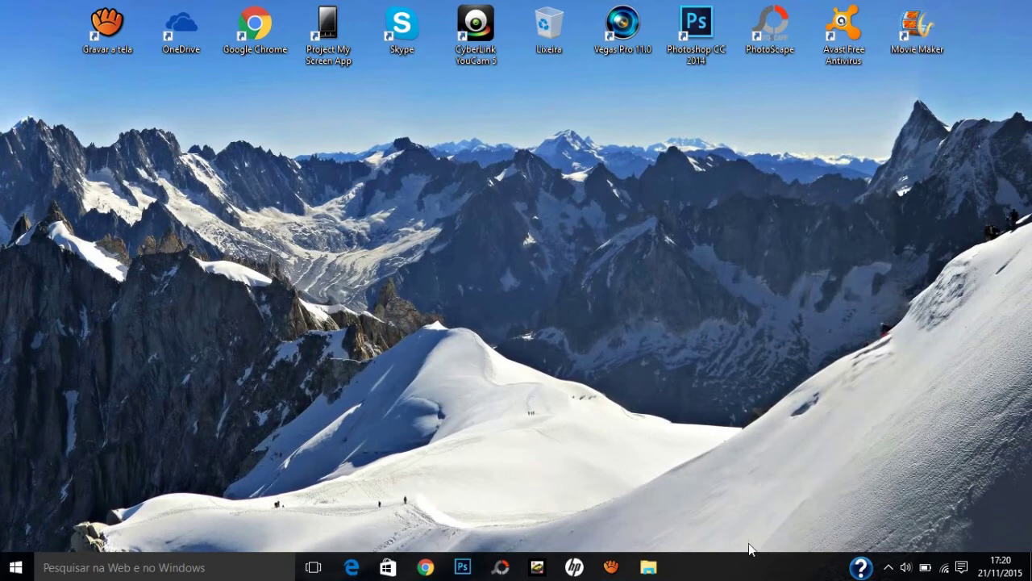
click(648, 567)
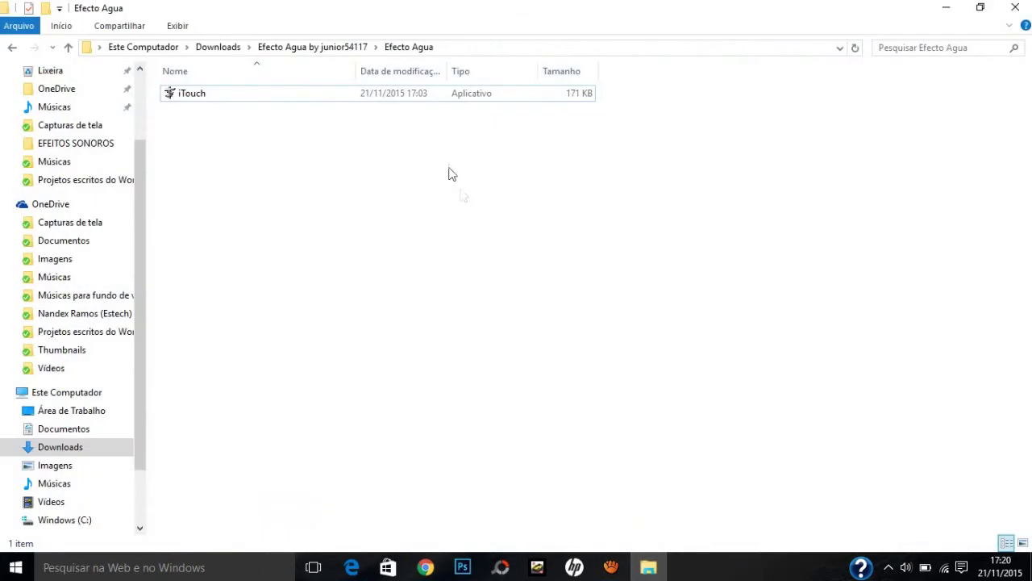
click(73, 447)
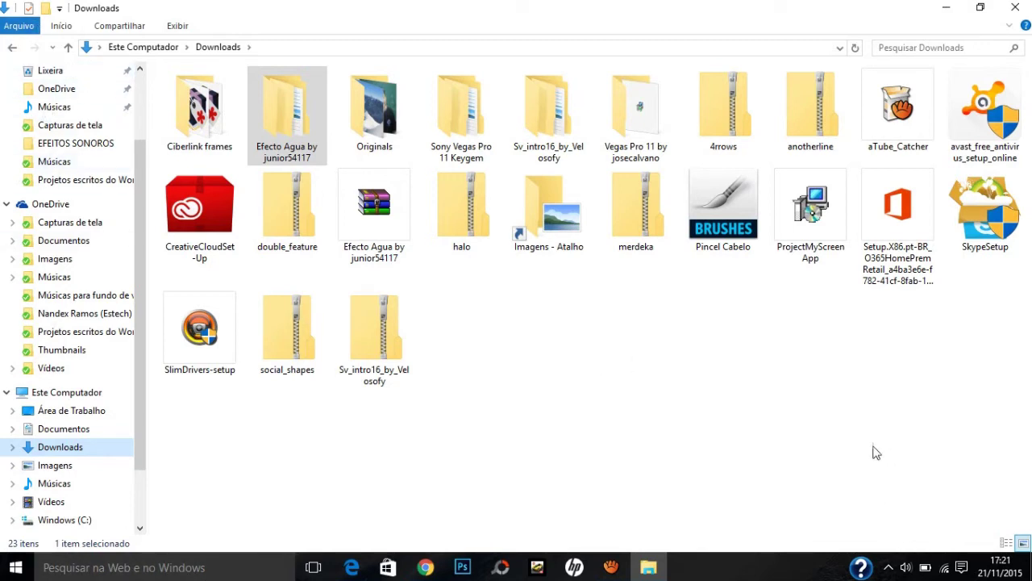
Deselect the folder in Downloads and close the File Explorer window
click(705, 468)
click(727, 573)
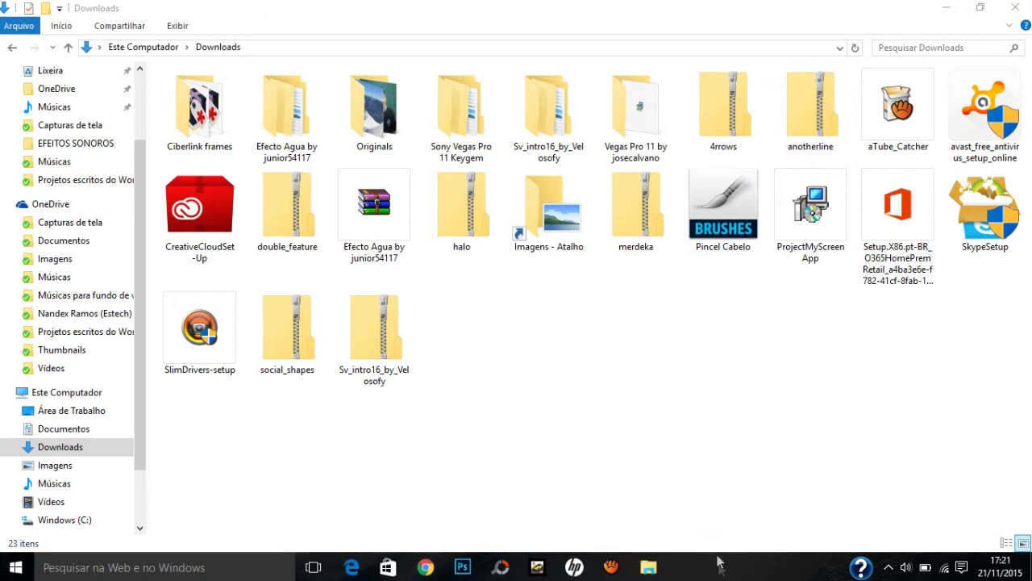
click(680, 479)
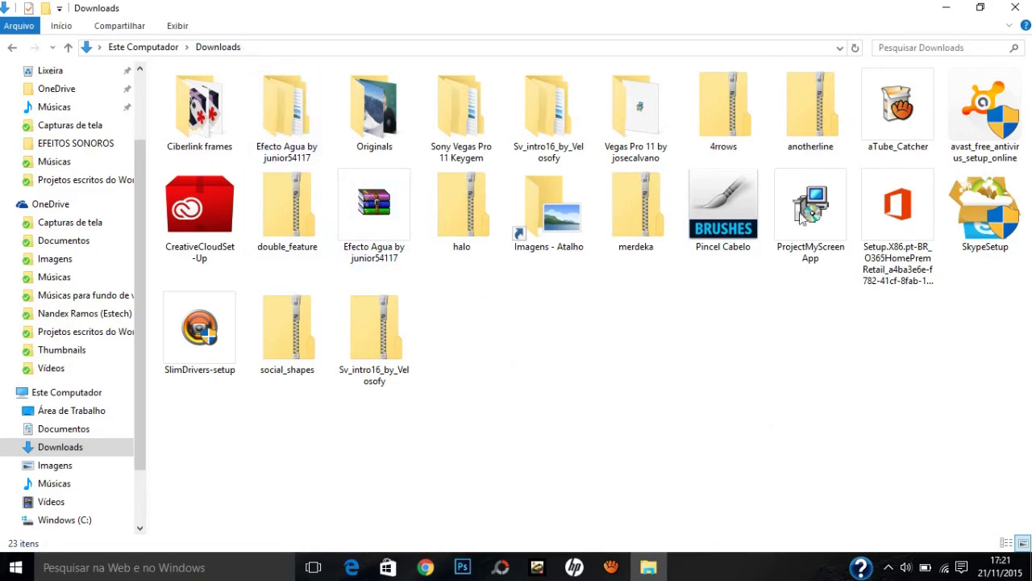
click(1024, 6)
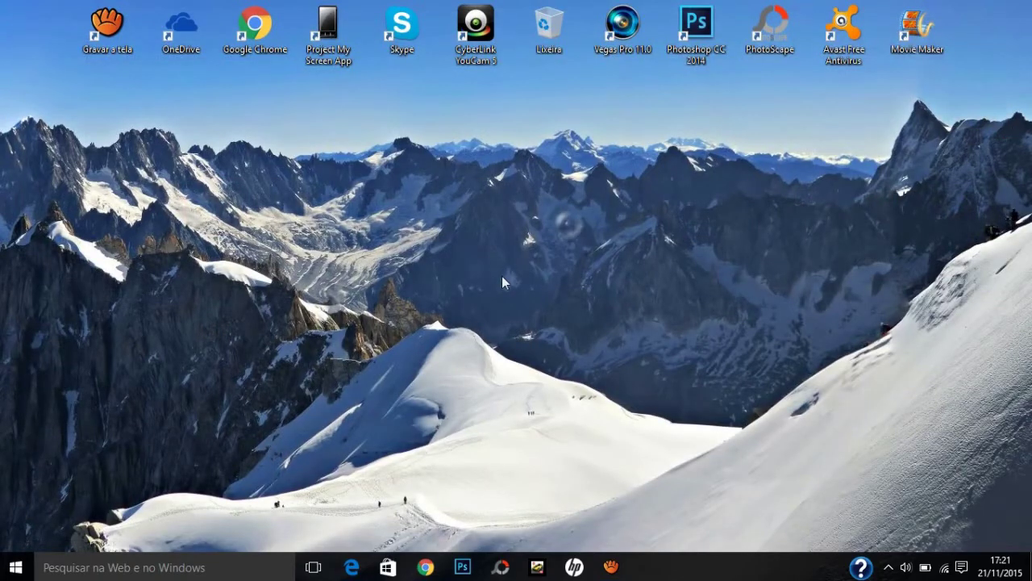